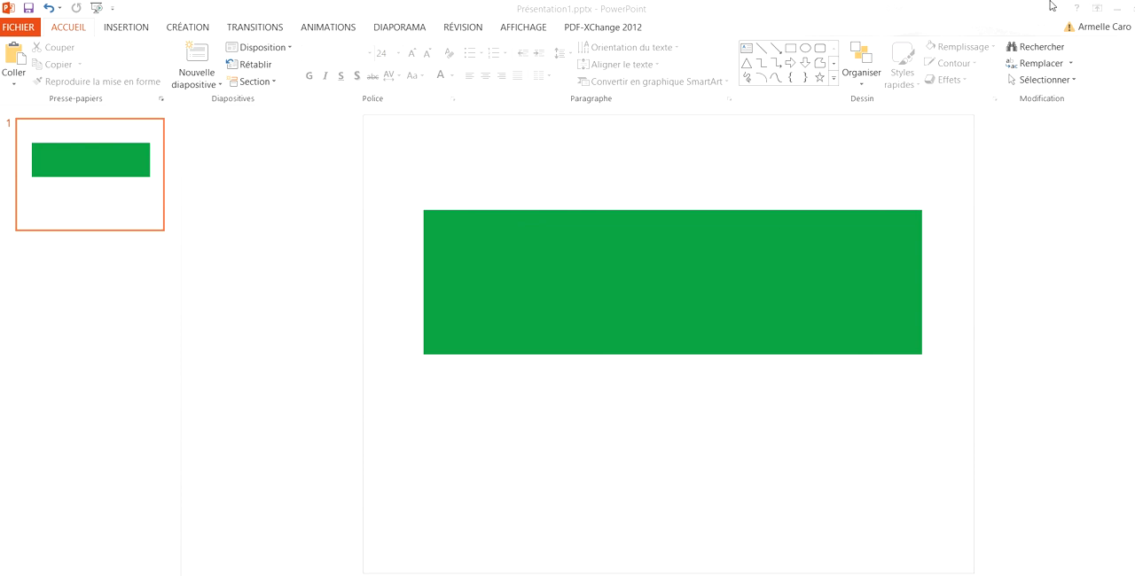
Step: Open ob_96070c_cole.jpg from the OVERBLOG ECOLE desktop folder in Paint
click(1118, 11)
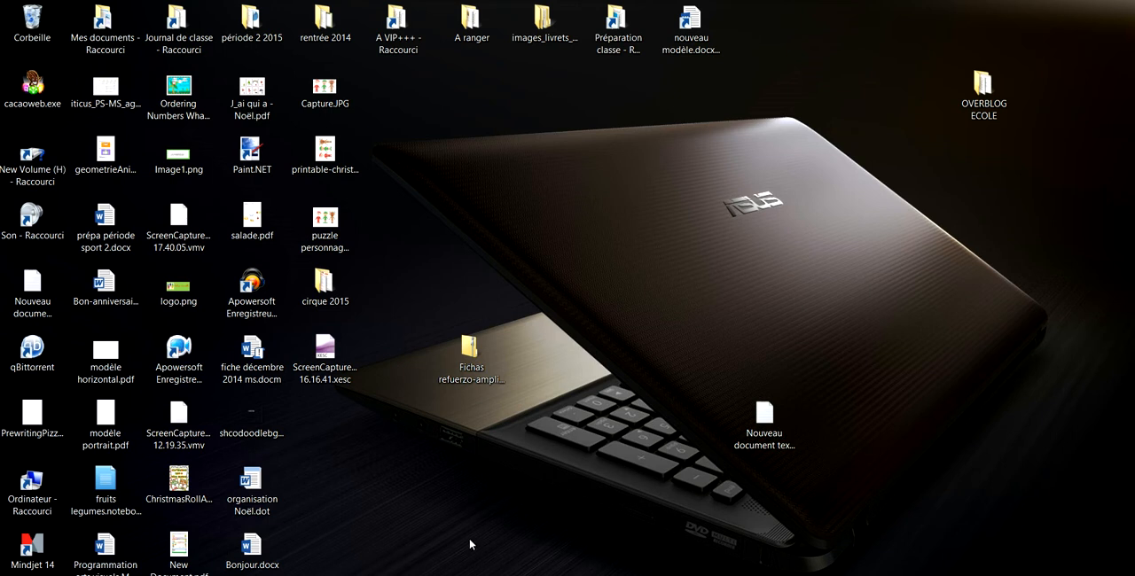
click(981, 98)
double_click(981, 99)
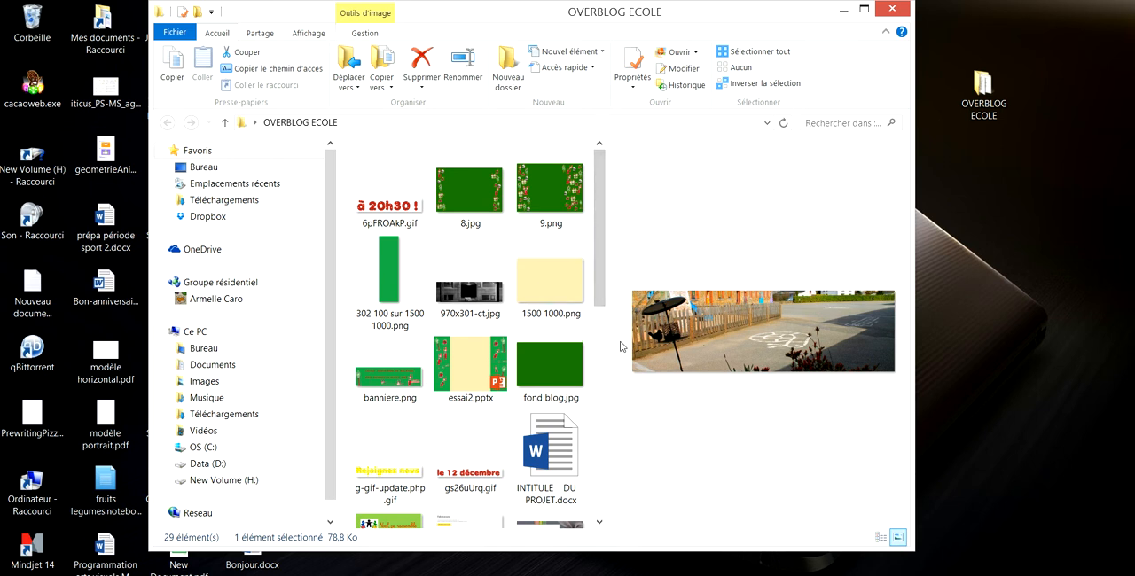
drag(600, 297, 600, 443)
right_click(550, 376)
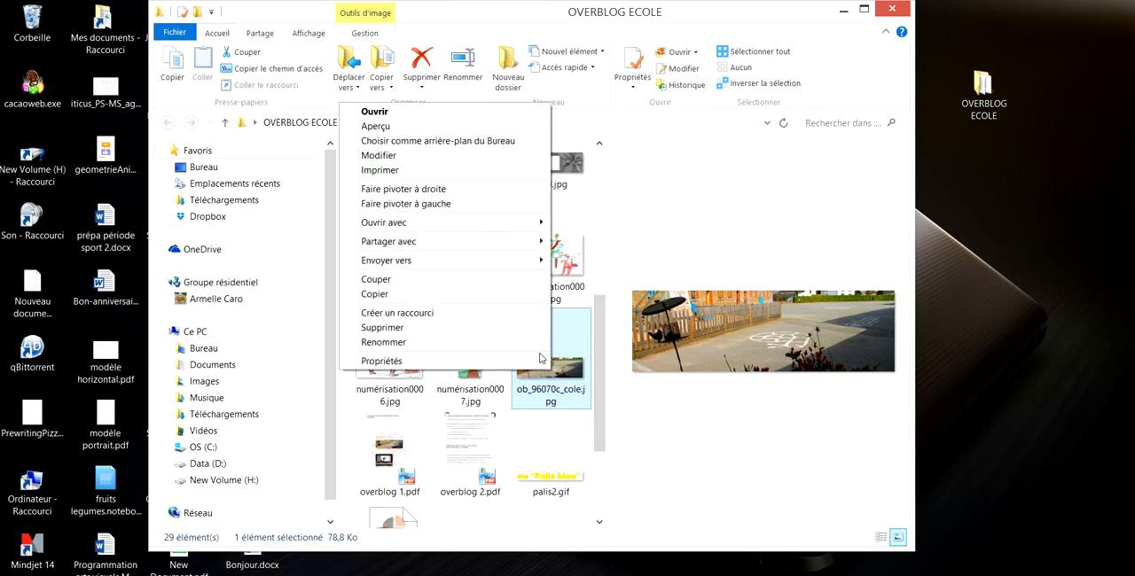
mouse_move(529, 229)
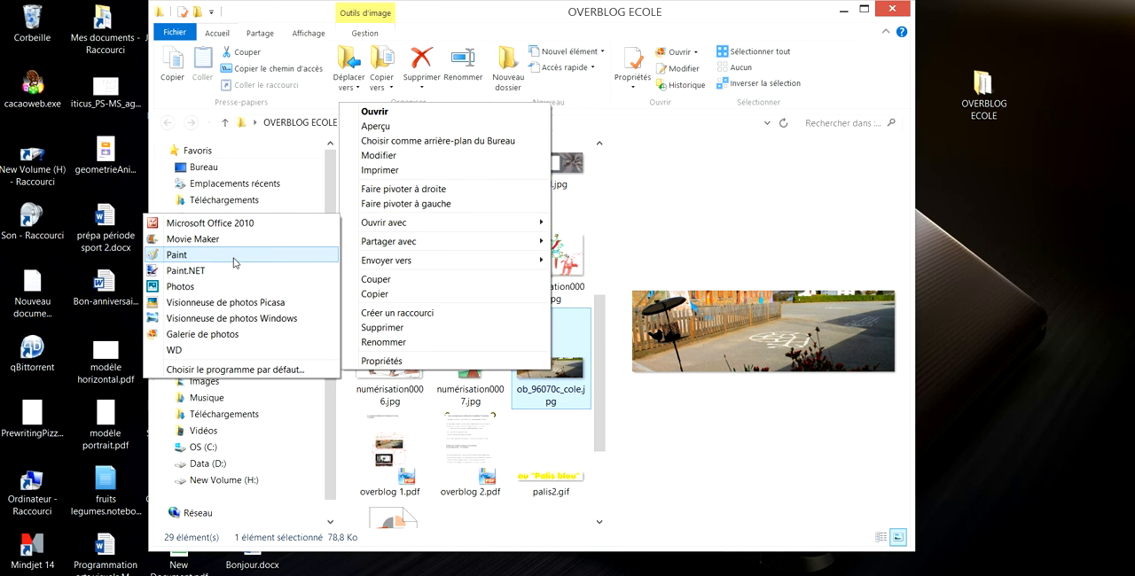
click(177, 254)
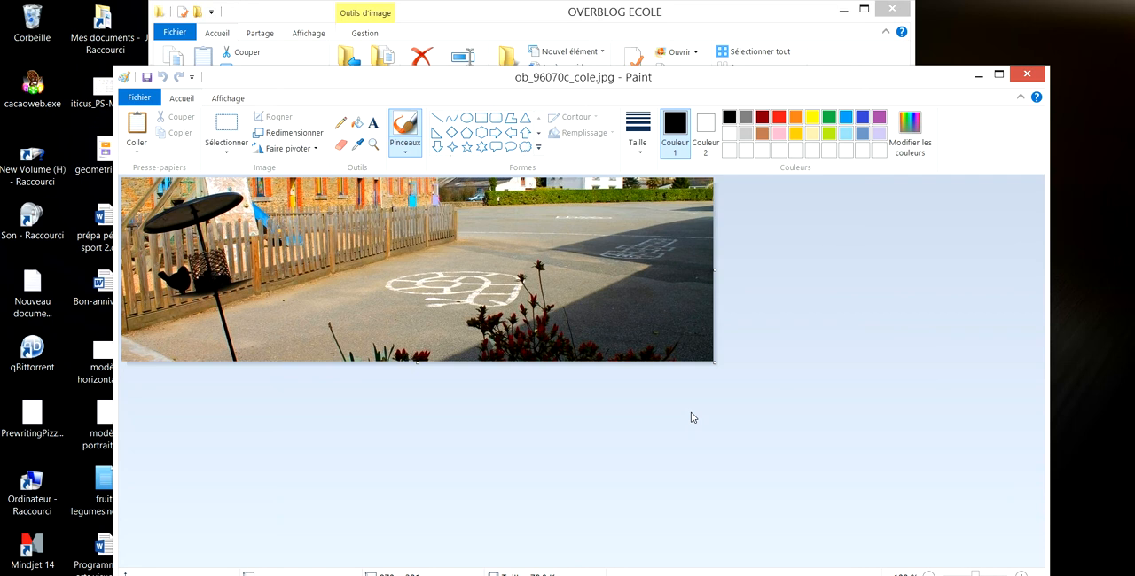
Step: Check the photo's dimensions in pixels in the resize settings and close Paint without saving
click(294, 134)
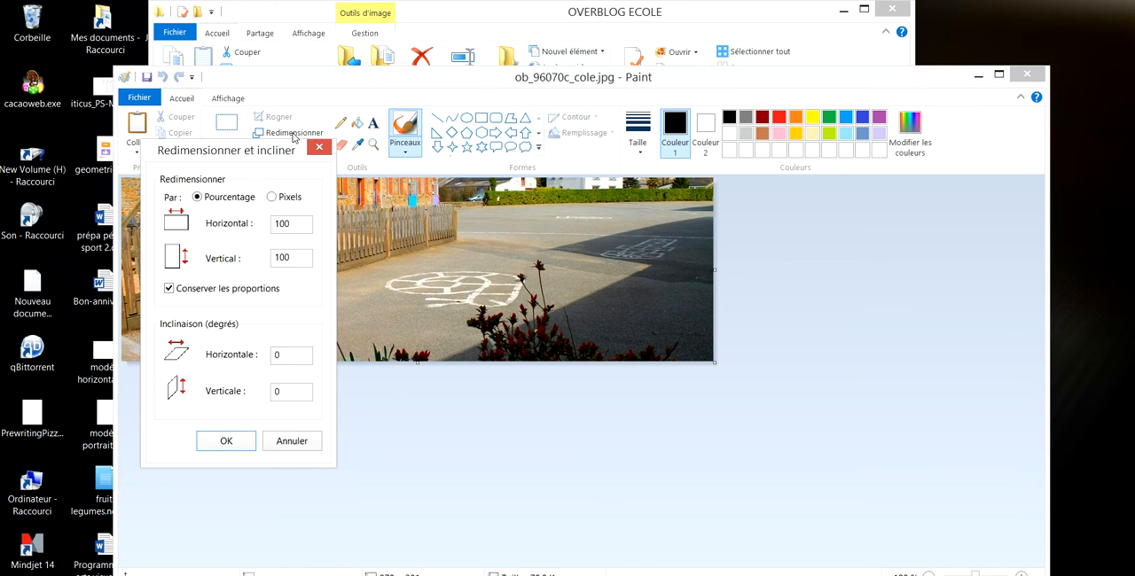
click(275, 198)
click(229, 442)
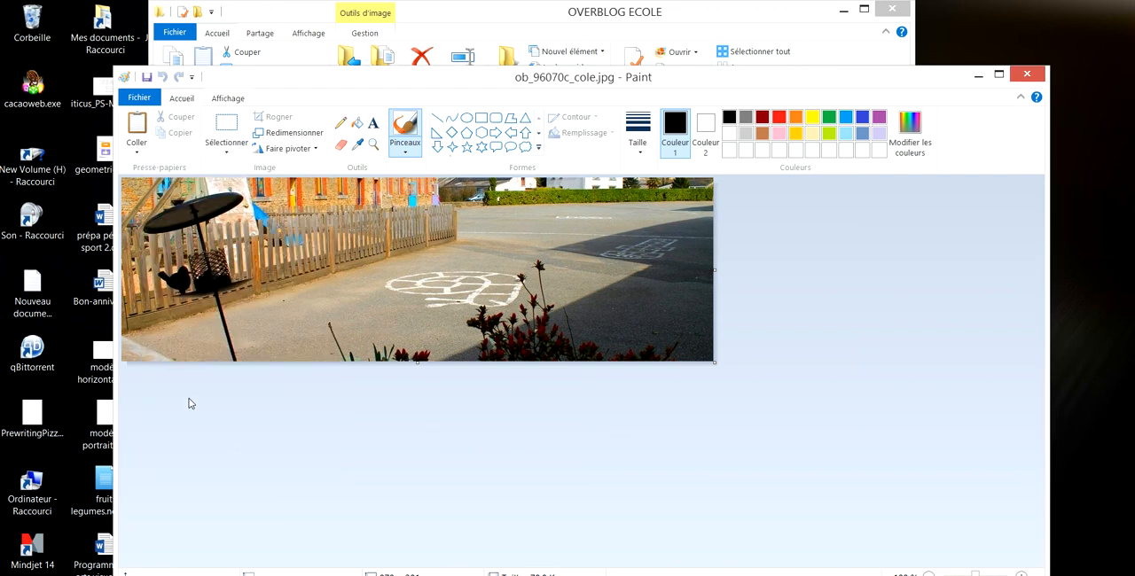
click(1028, 76)
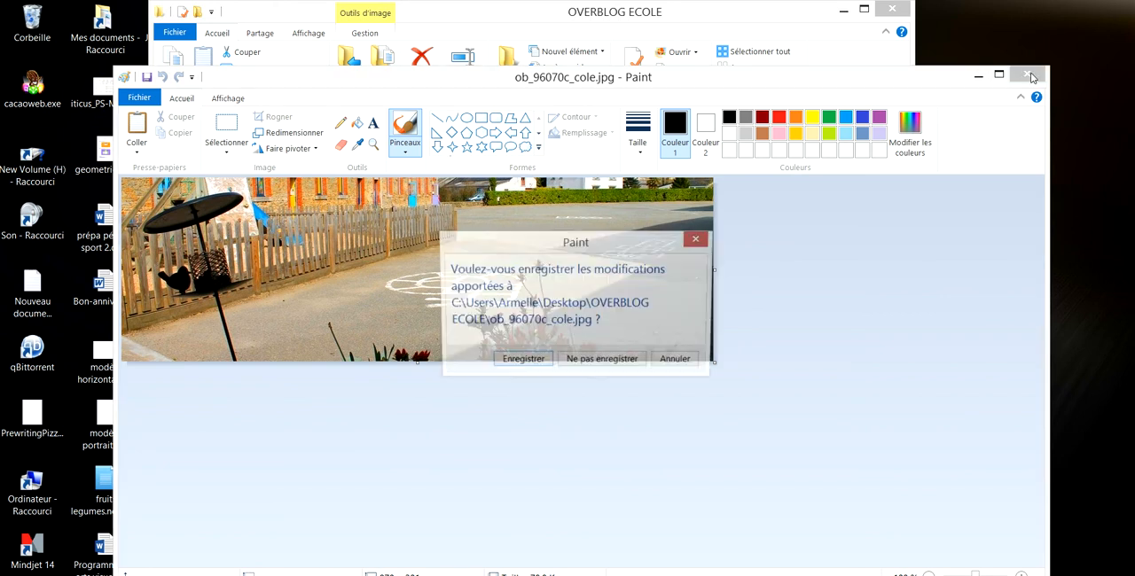
click(611, 362)
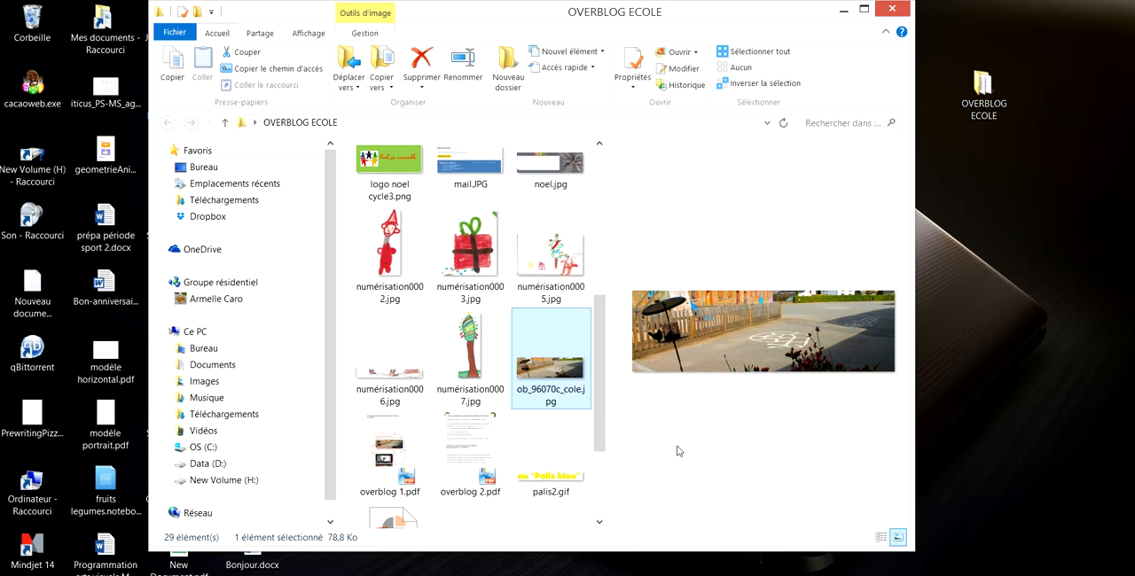
Step: Switch back to the PowerPoint presentation and insert the picture numérisation0002.jpg on the slide
click(844, 14)
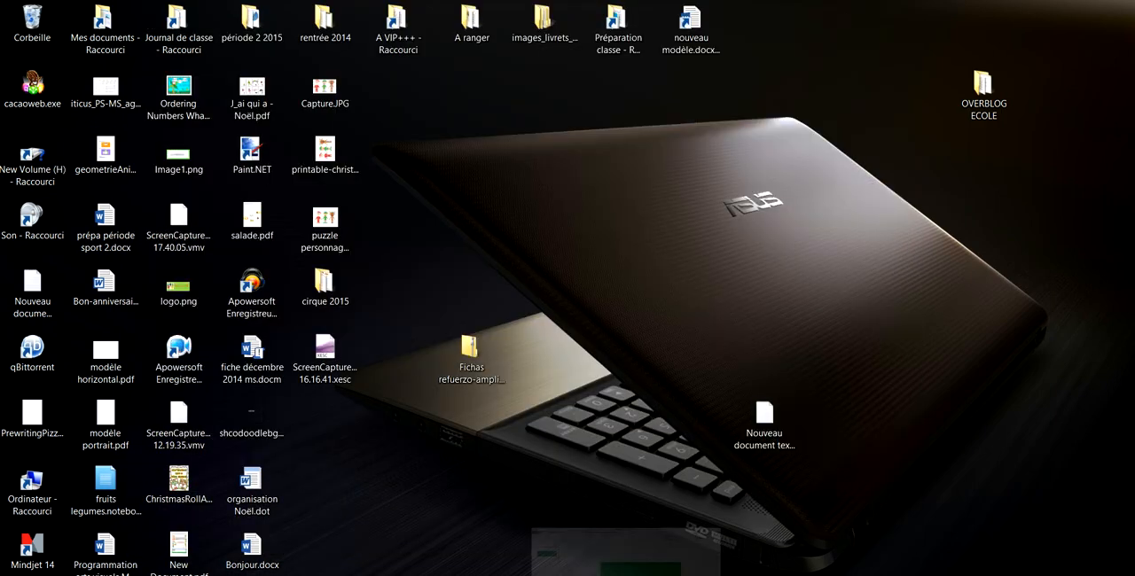
click(620, 575)
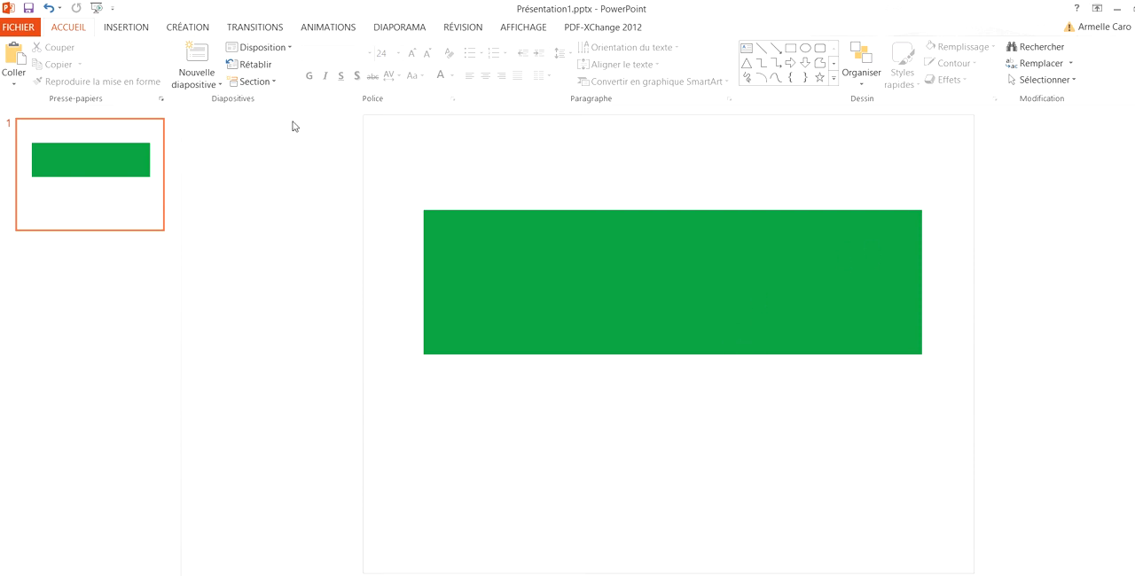
click(137, 27)
click(118, 71)
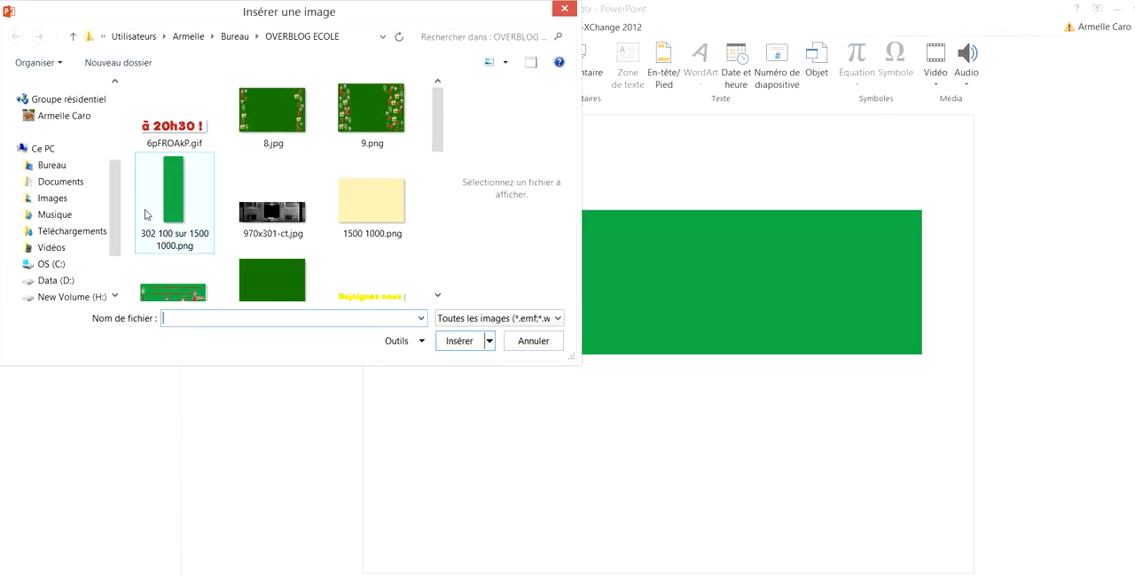
drag(438, 126, 440, 189)
click(257, 266)
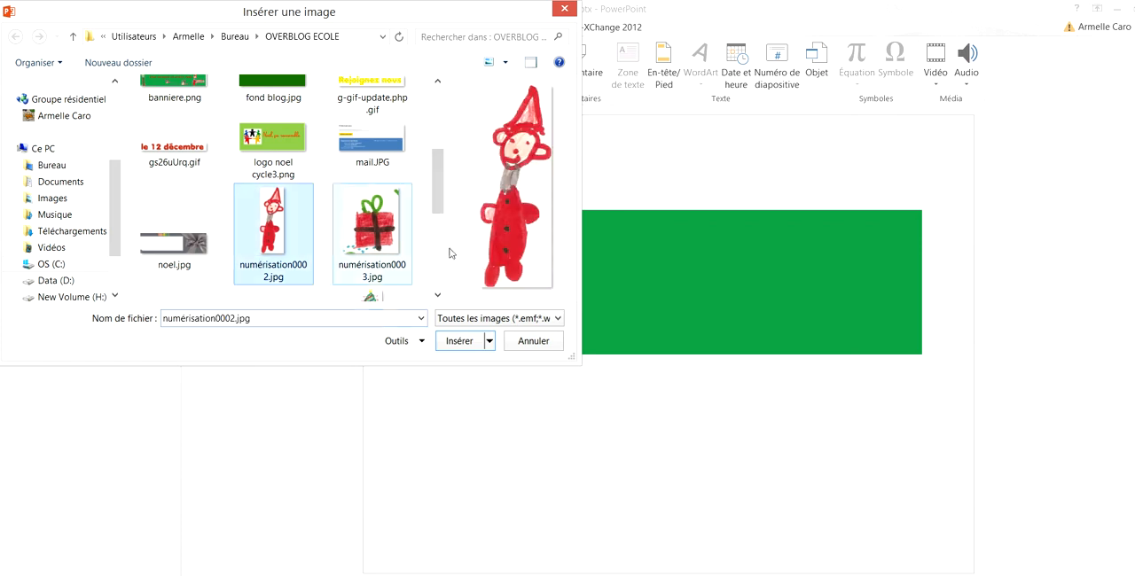
click(460, 344)
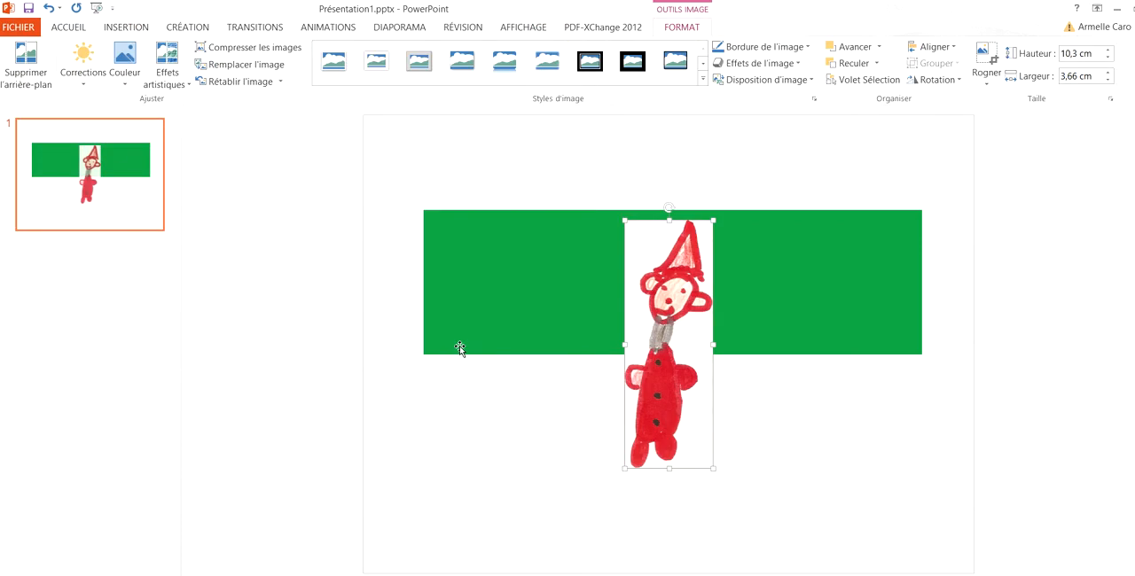
Step: Insert the picture numérisation0006.jpg from the OVERBLOG ECOLE folder on the same slide
click(131, 27)
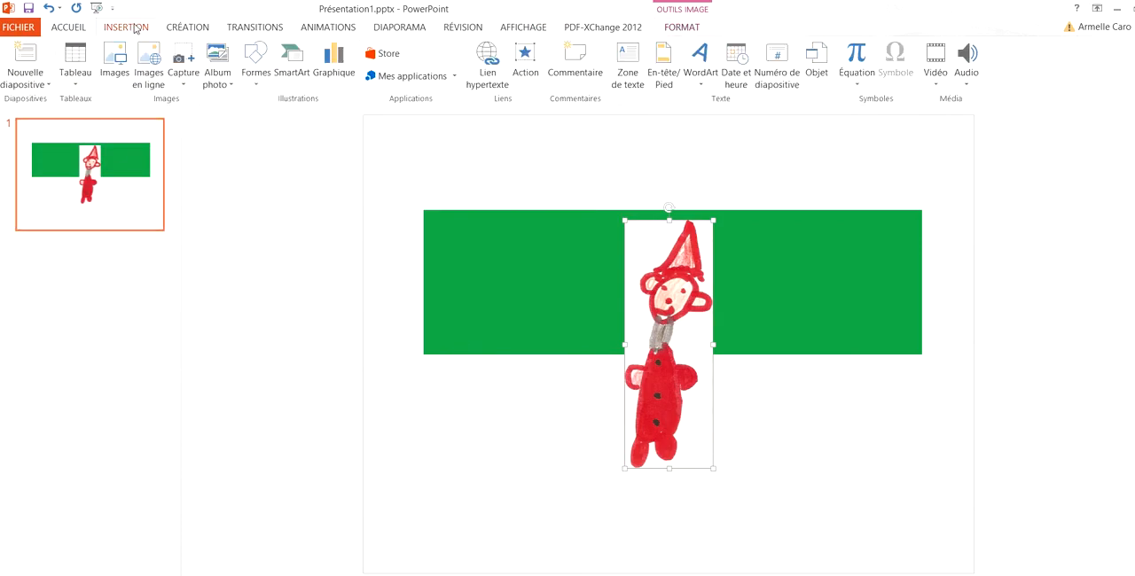
click(115, 64)
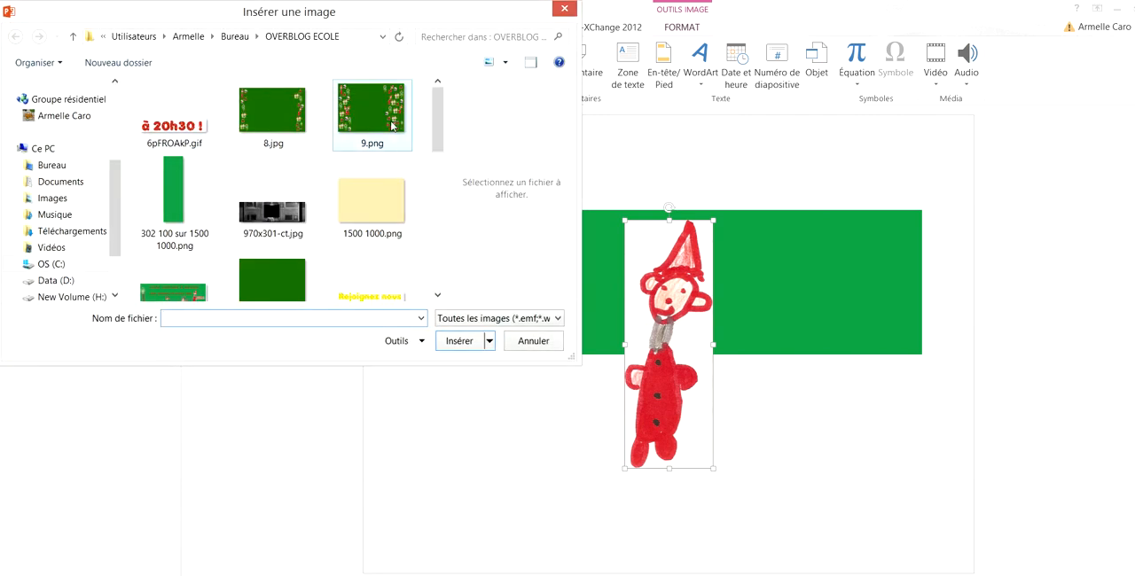
drag(439, 122, 439, 249)
click(286, 213)
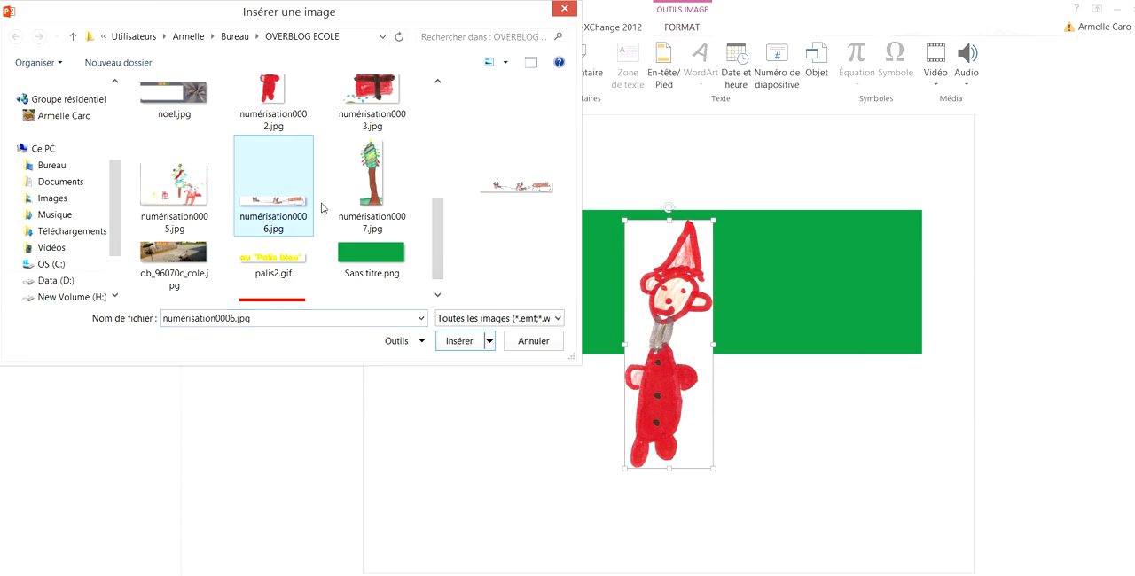
click(461, 338)
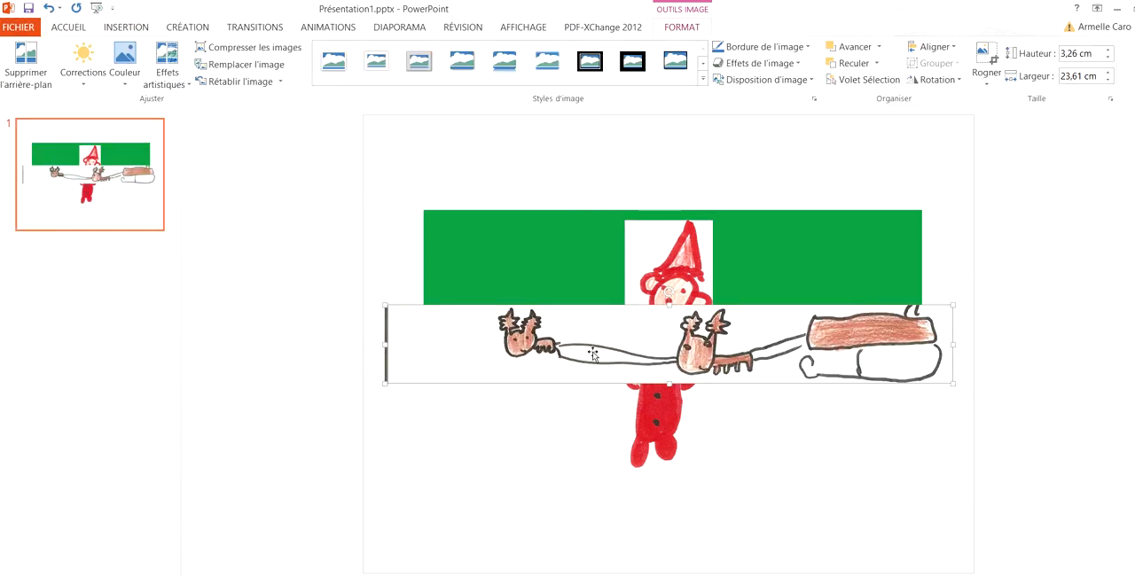
Step: Shrink the sleigh drawing to about 11 cm wide and the red character to about 5.1 cm high, placing both on the green banner
drag(954, 383, 651, 326)
drag(510, 333, 722, 328)
click(706, 359)
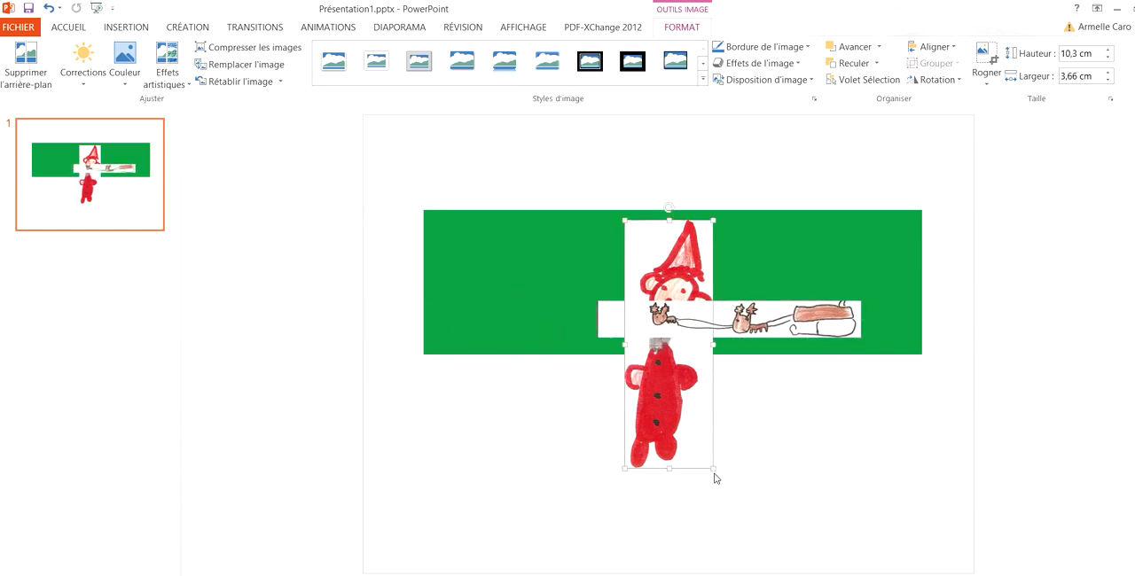
drag(715, 466, 517, 339)
drag(503, 291, 499, 296)
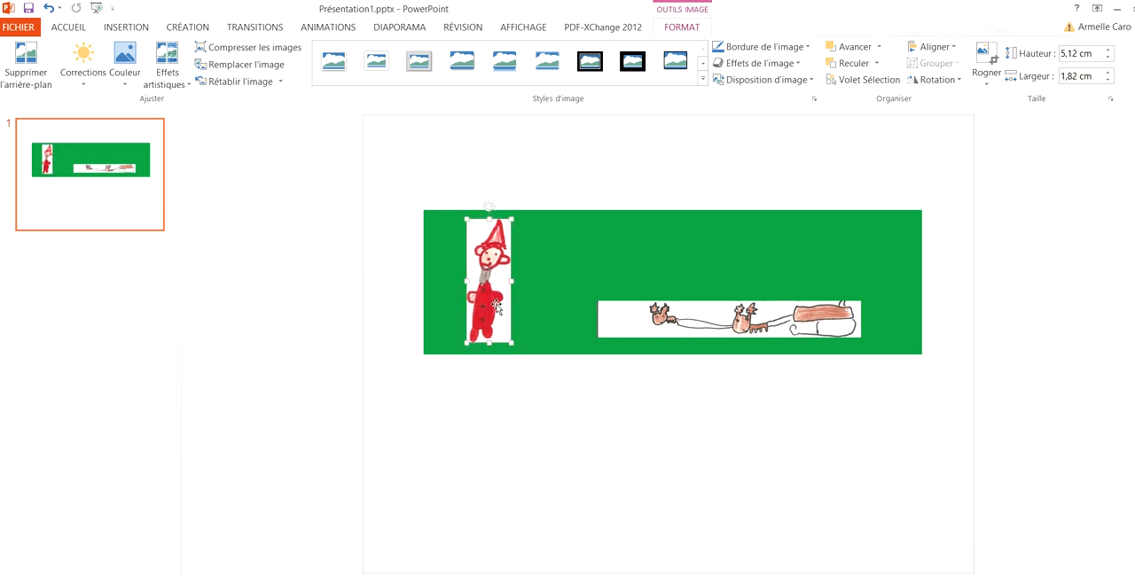
Step: Move the red character near the right end of the green banner and shift the sleigh drawing to its left
drag(502, 299, 913, 293)
click(729, 324)
drag(728, 325, 662, 324)
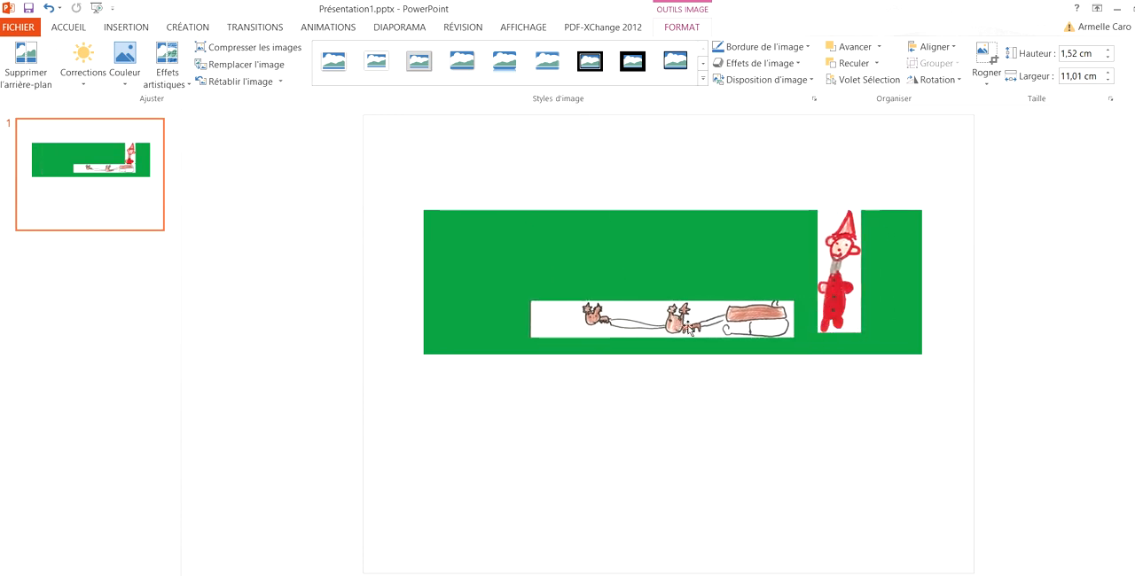
drag(852, 312, 856, 322)
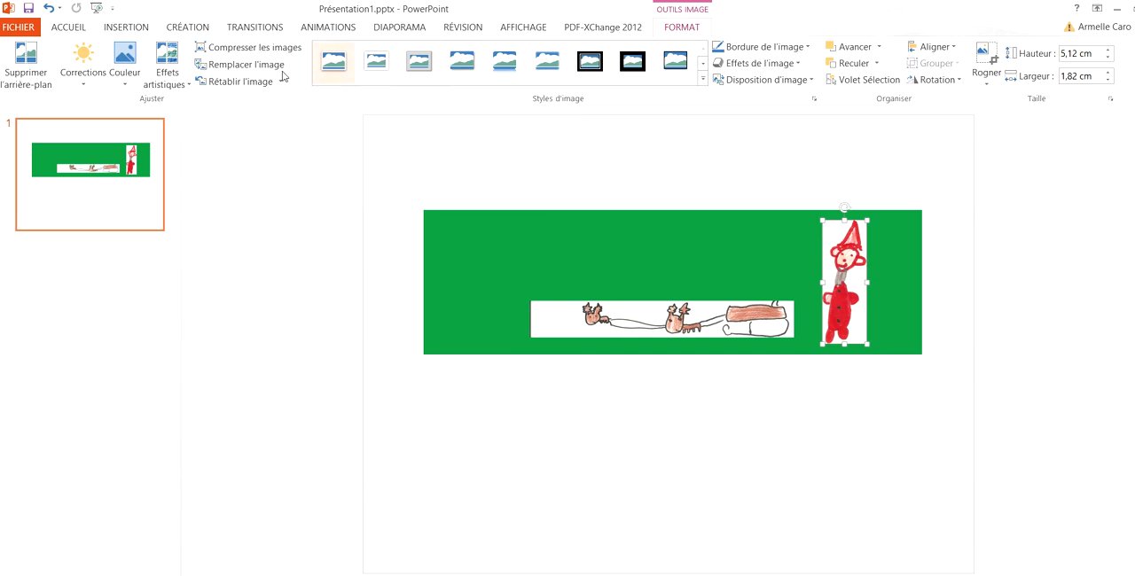
Step: Make the white background of the red character drawing transparent with the Couleur transparente option
click(126, 92)
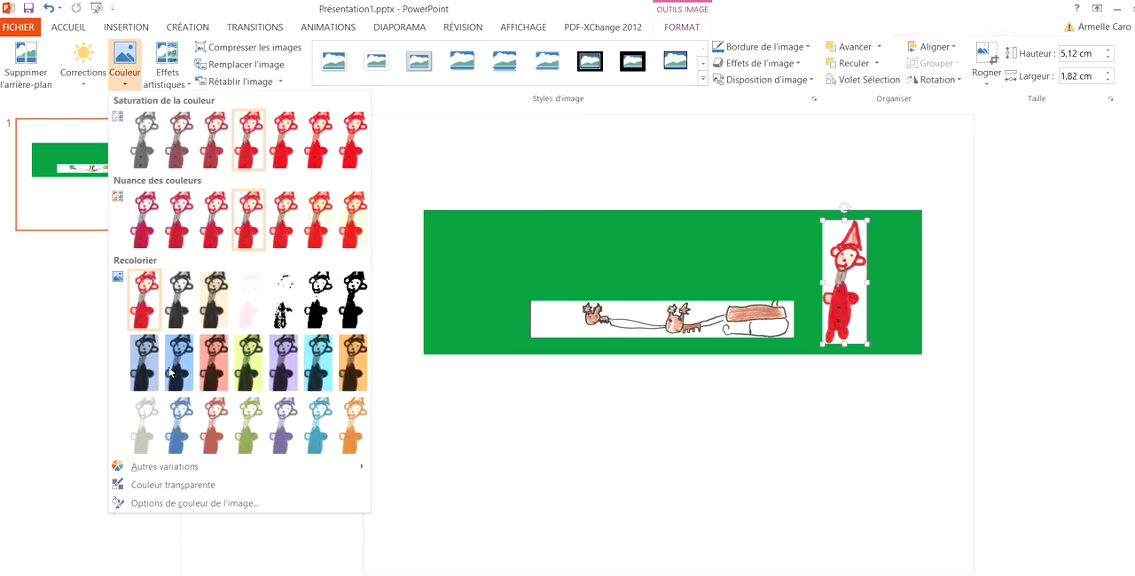
click(174, 491)
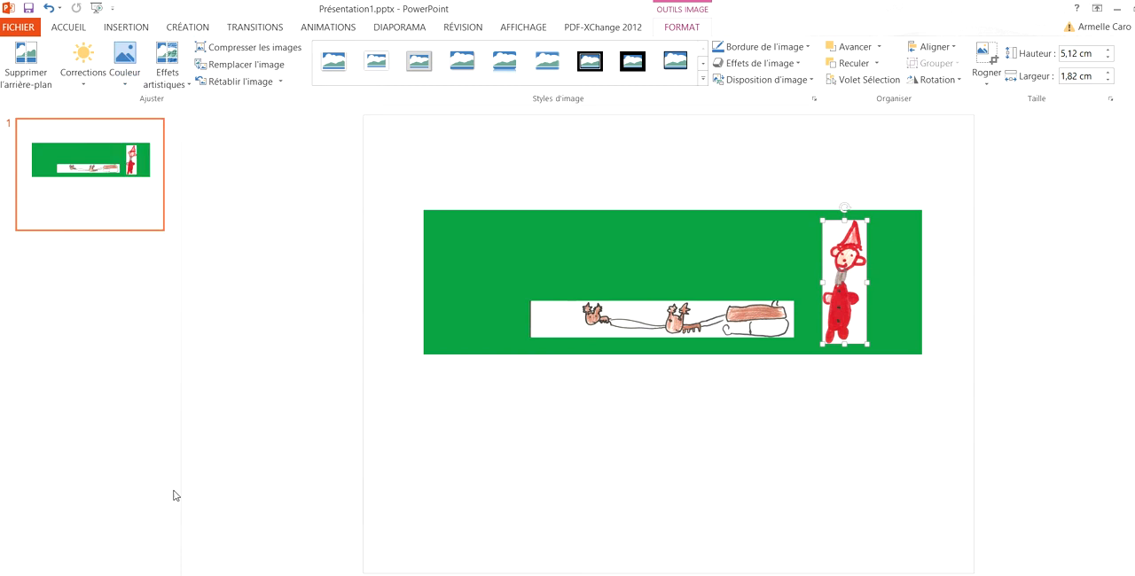
click(856, 282)
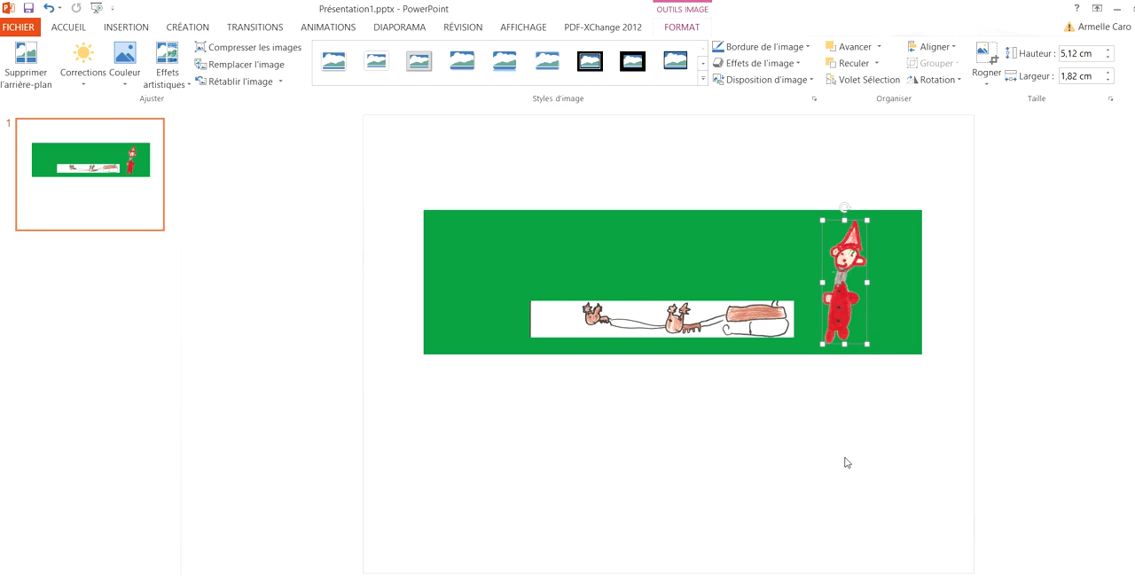
Step: Make the white background of the reindeer and sleigh drawing transparent with Couleur transparente
click(631, 320)
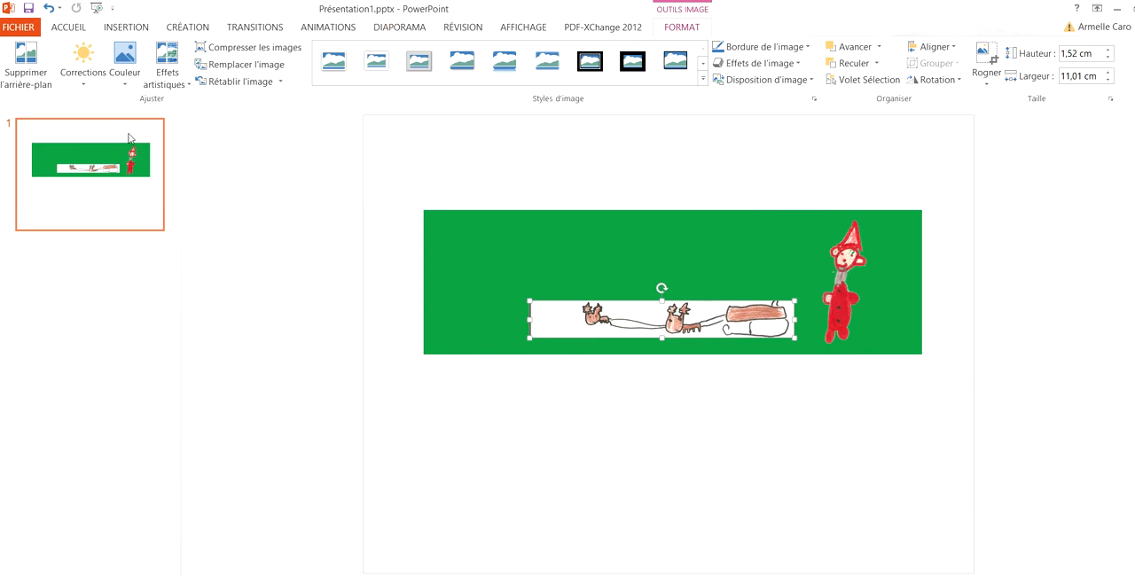
click(129, 87)
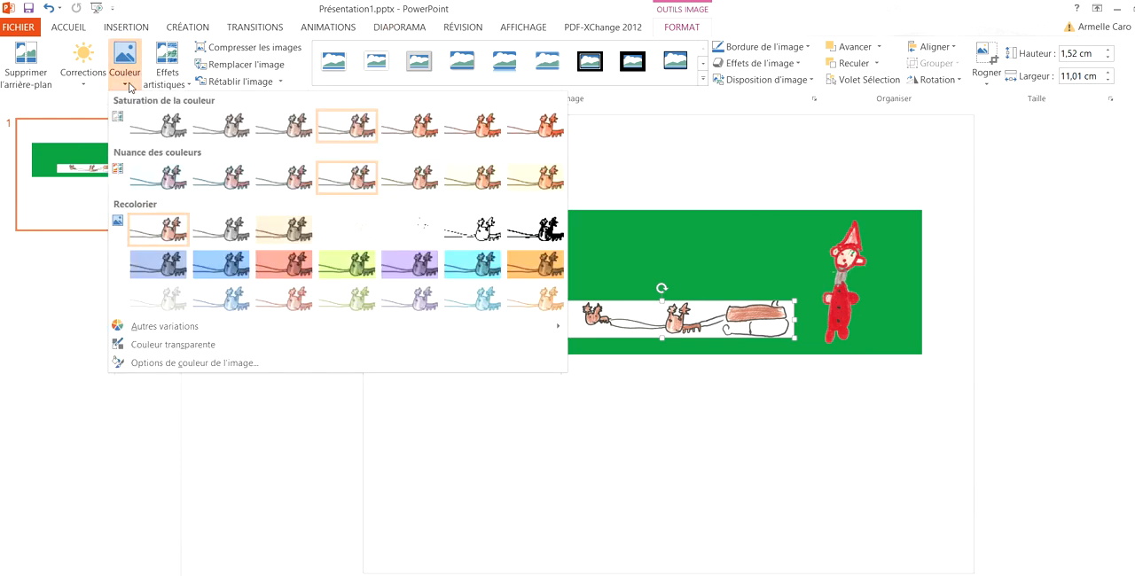
click(165, 348)
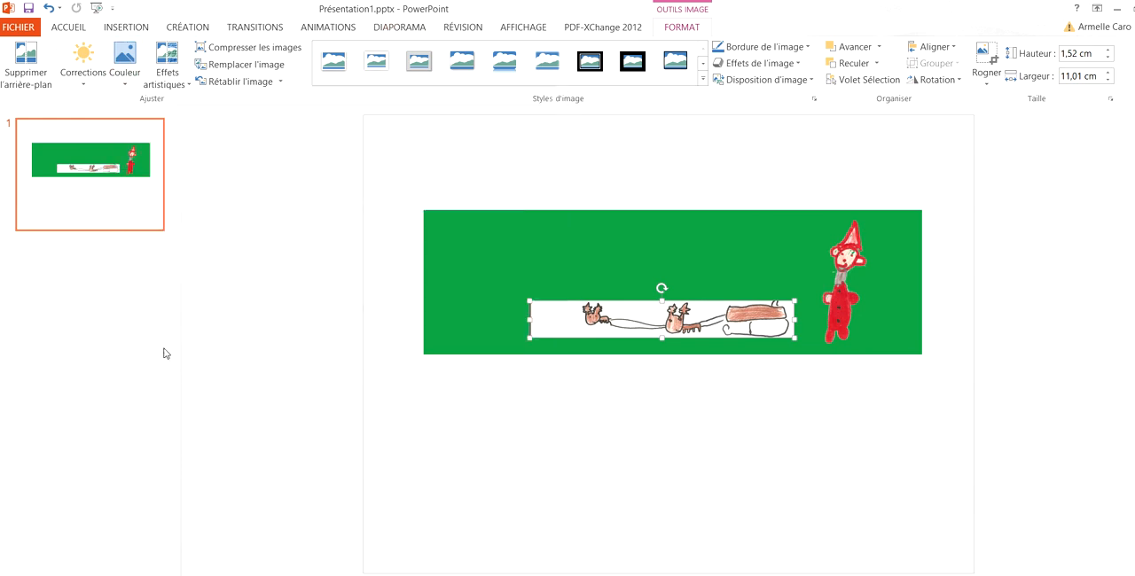
click(549, 319)
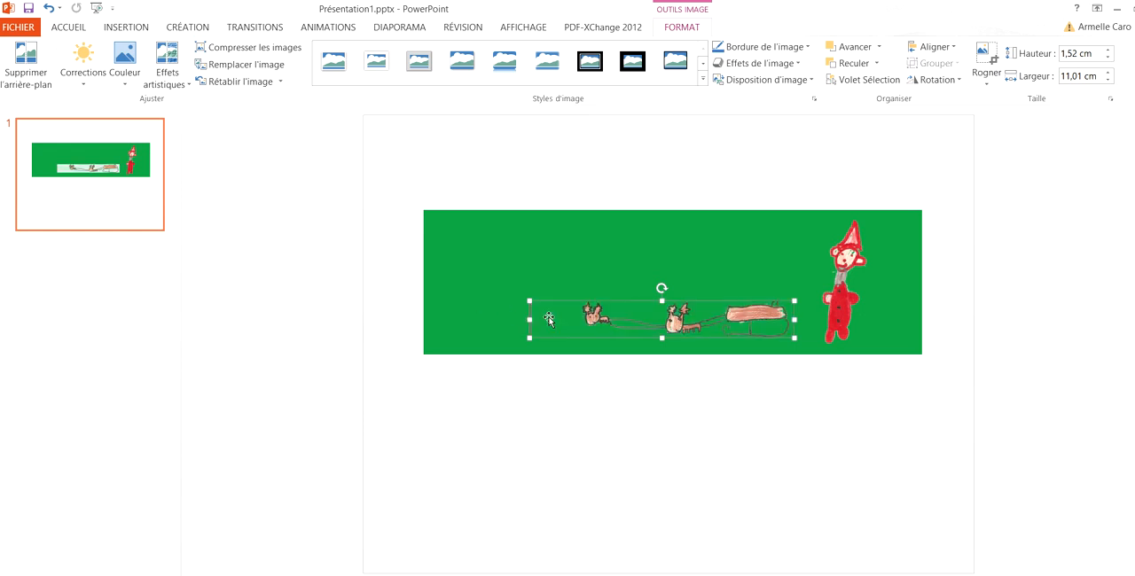
Step: Move the sleigh drawing so it overlaps the red character, and bring the character to the front
drag(639, 317, 738, 317)
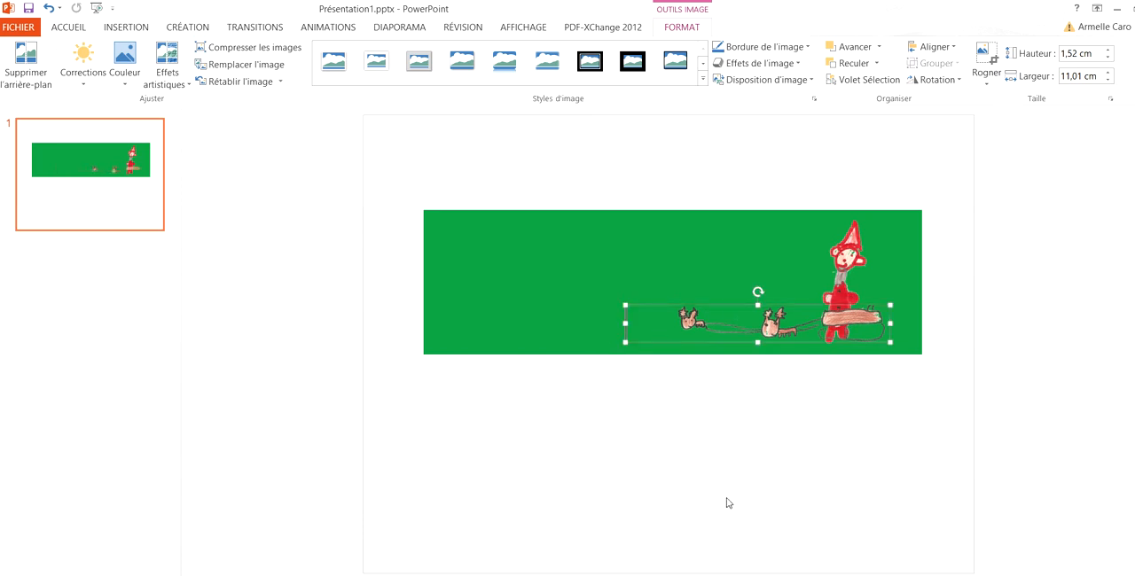
click(844, 295)
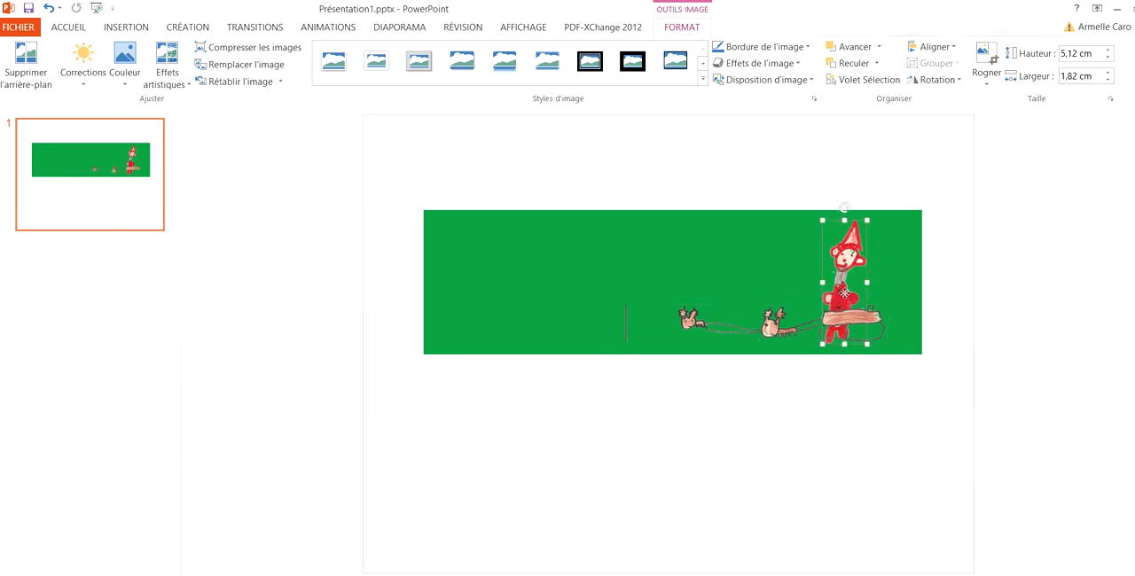
right_click(845, 296)
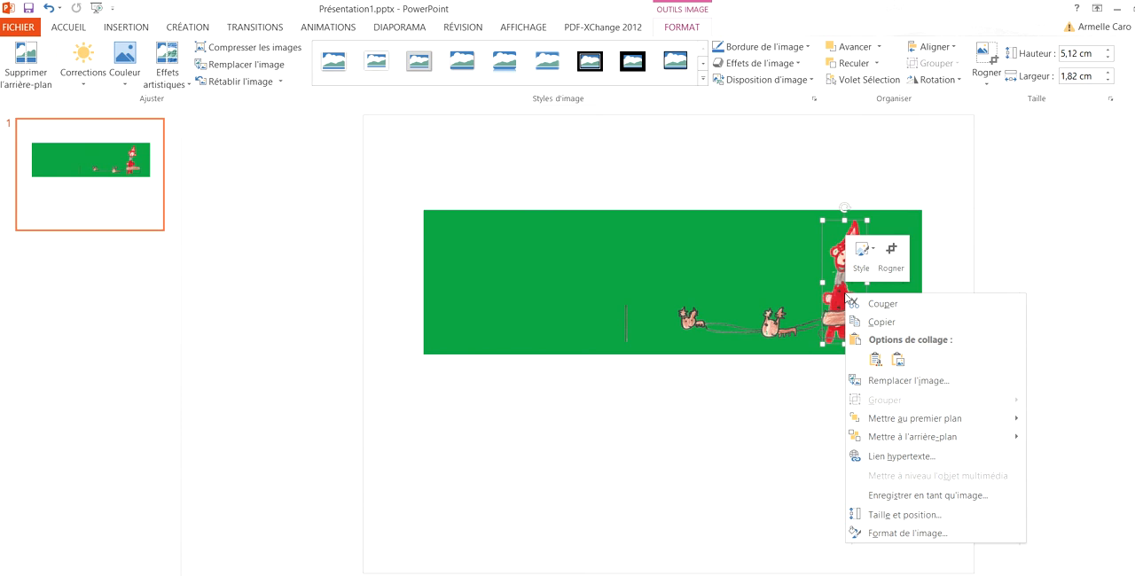
click(891, 419)
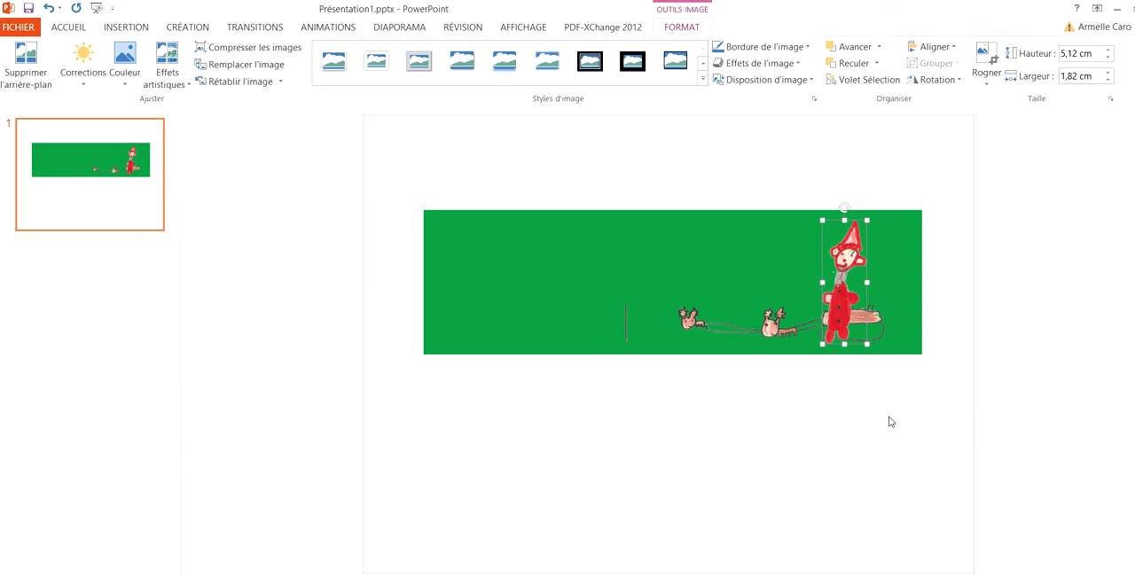
Step: Switch to the OVERBLOG ECOLE folder in a maximized window and open the image 9.png
click(1119, 15)
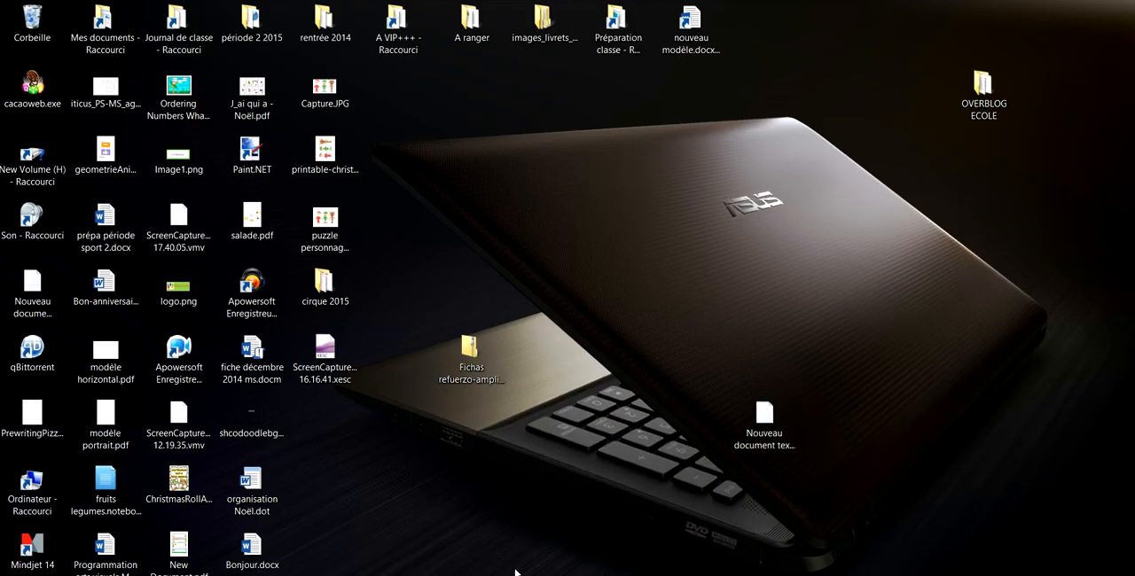
double_click(972, 103)
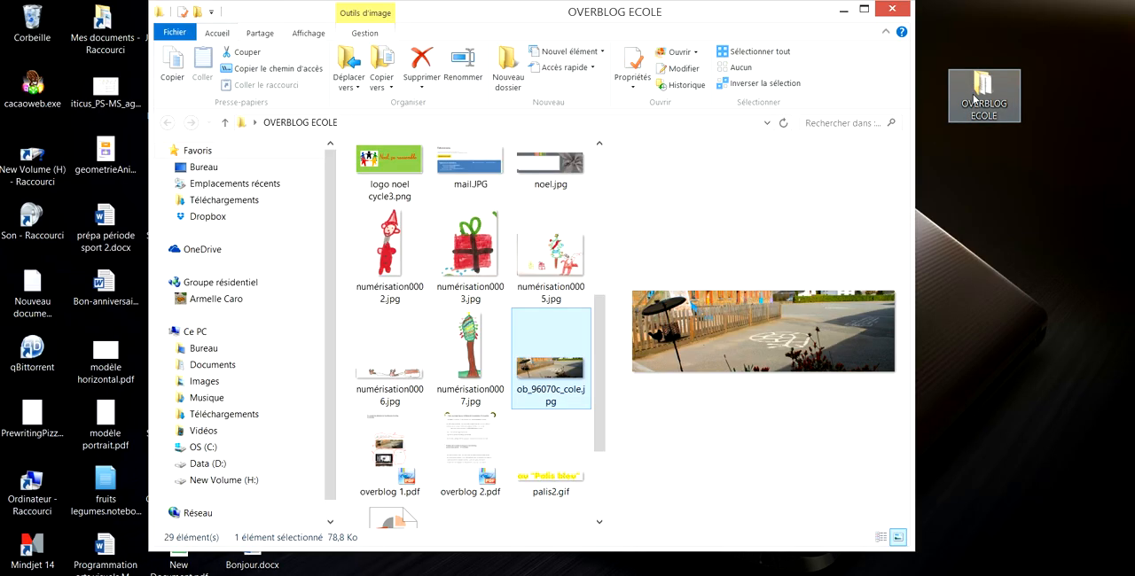
click(864, 9)
double_click(403, 189)
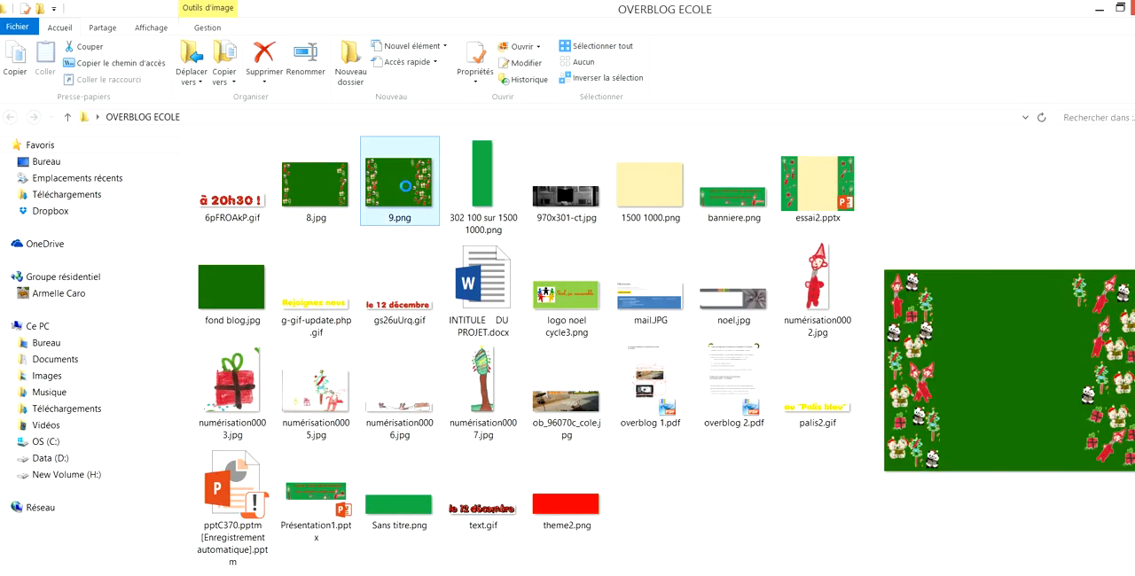